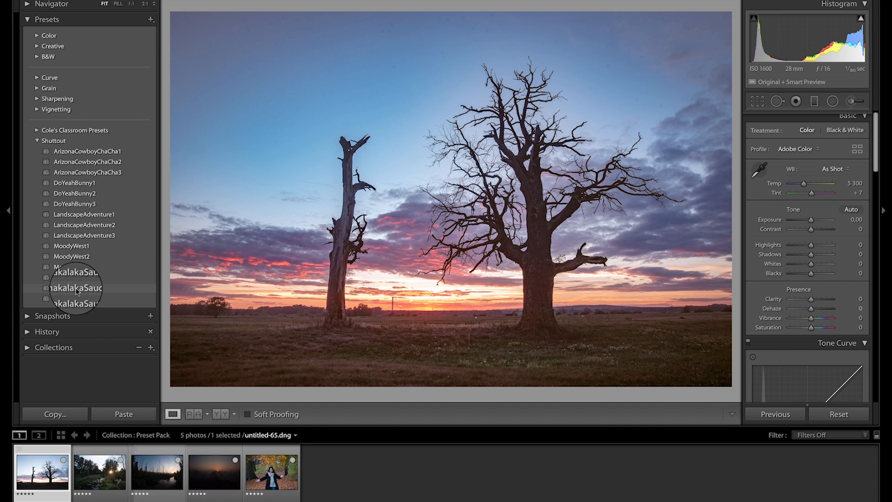
# Step: Apply the ShakalakaSauce2 preset to the two-trees sunset photo, compare it with the original and raise Shadows to +73
pyautogui.click(77, 290)
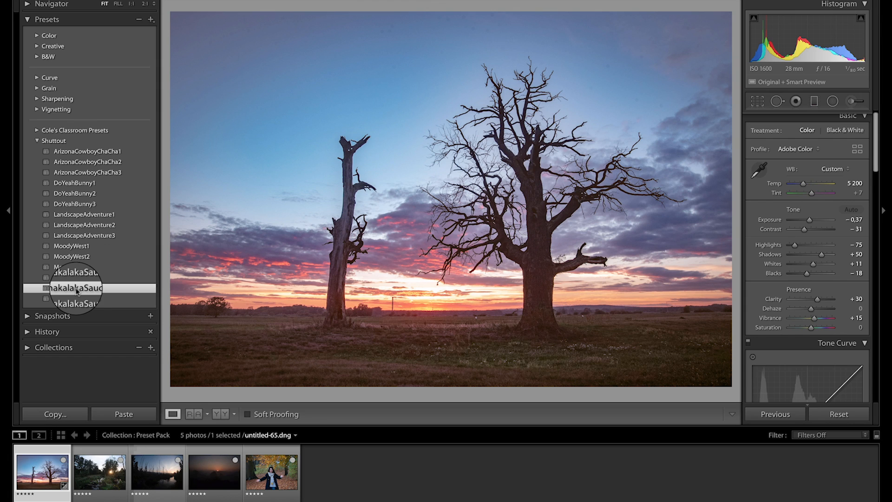
pyautogui.press('\\')
pyautogui.press('\\')
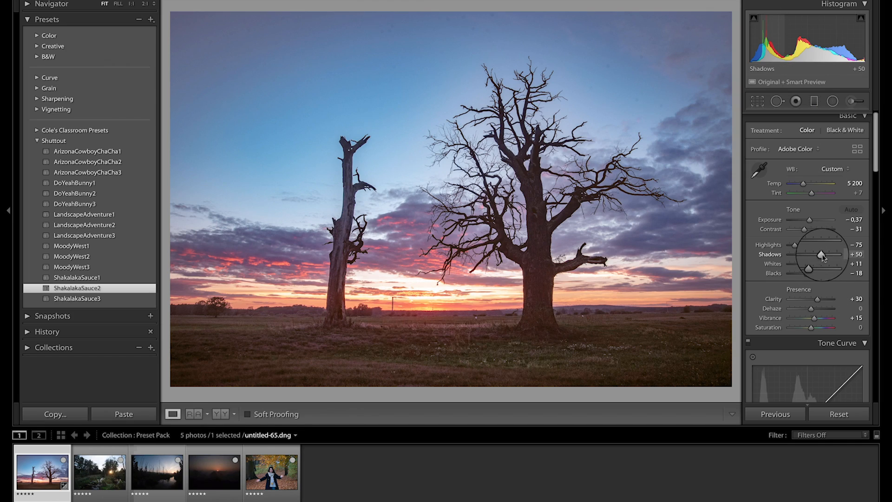
pyautogui.moveTo(821, 257); pyautogui.dragTo(825, 258)
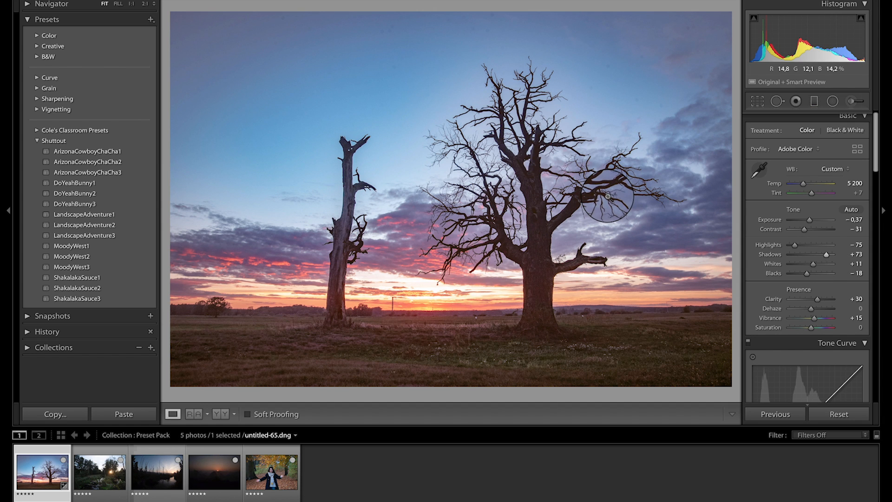
# Step: Apply the LandscapeAdventure1 preset to the forest stream photo and compare it with the original
pyautogui.click(93, 475)
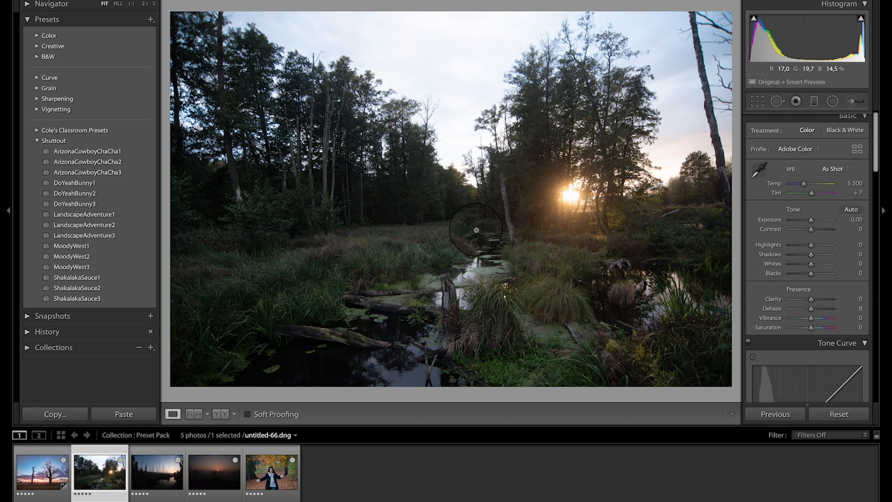
pyautogui.moveTo(73, 227)
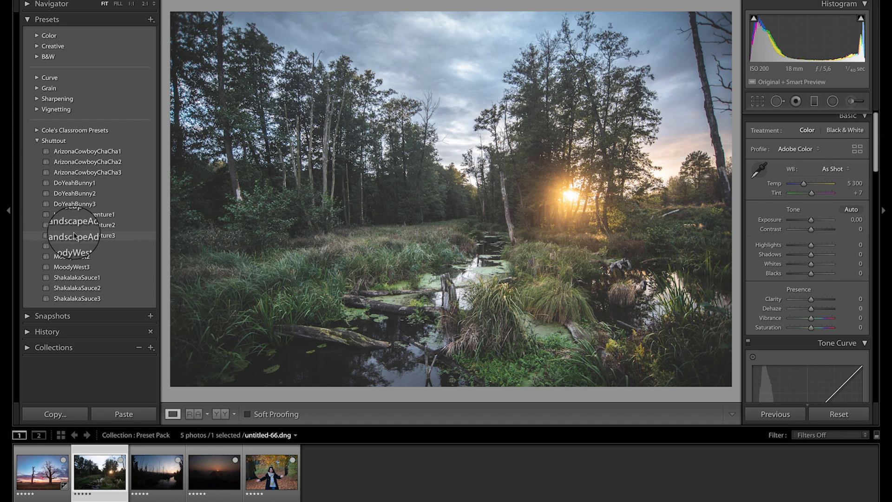
pyautogui.click(77, 219)
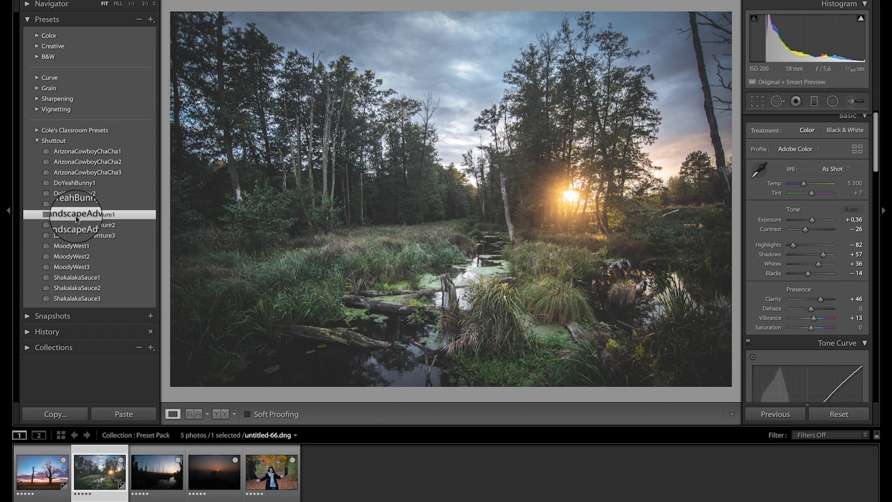
pyautogui.press('\\')
pyautogui.press('\\')
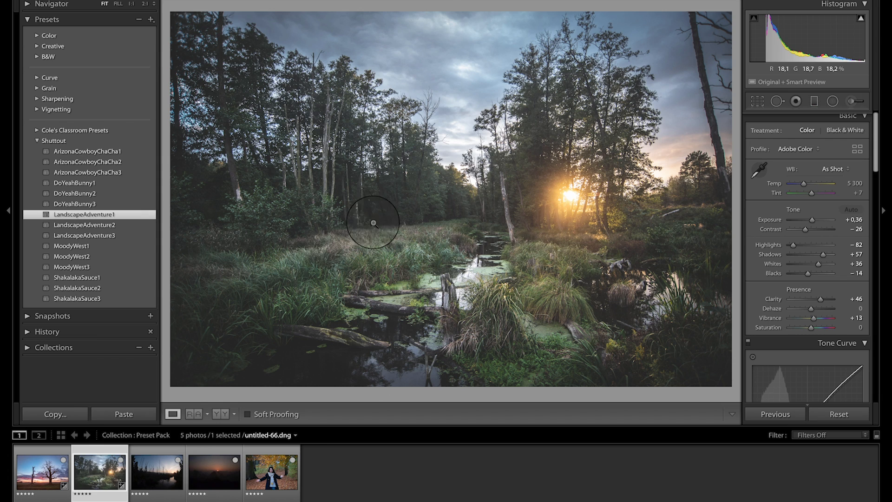
# Step: Apply the MoodyWest2 preset to the swamp sunset photo and set Exposure to +1,10
pyautogui.click(142, 483)
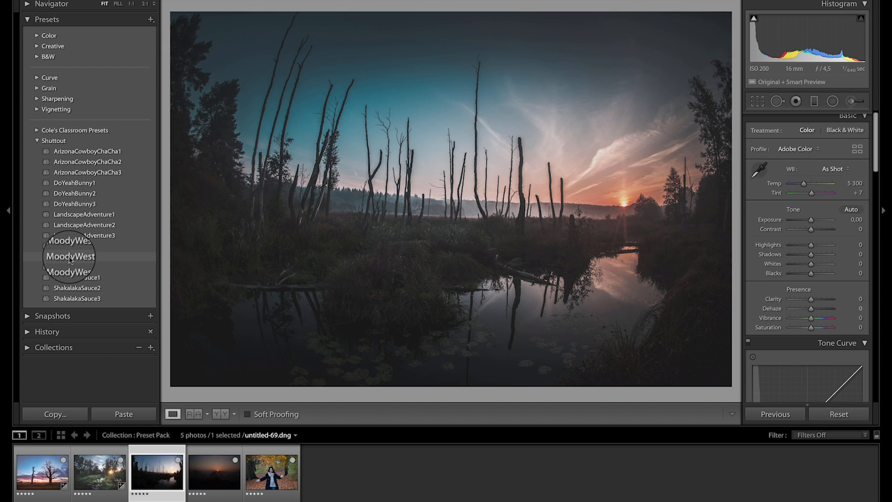
pyautogui.click(70, 259)
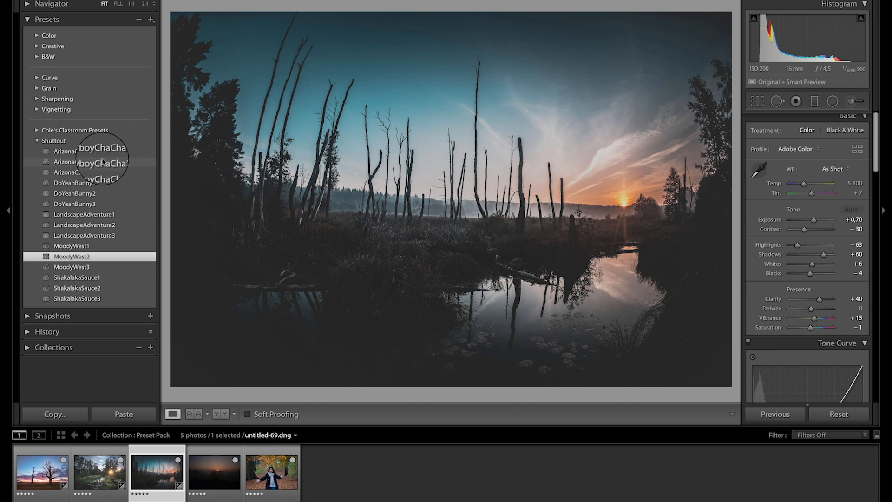
pyautogui.click(80, 258)
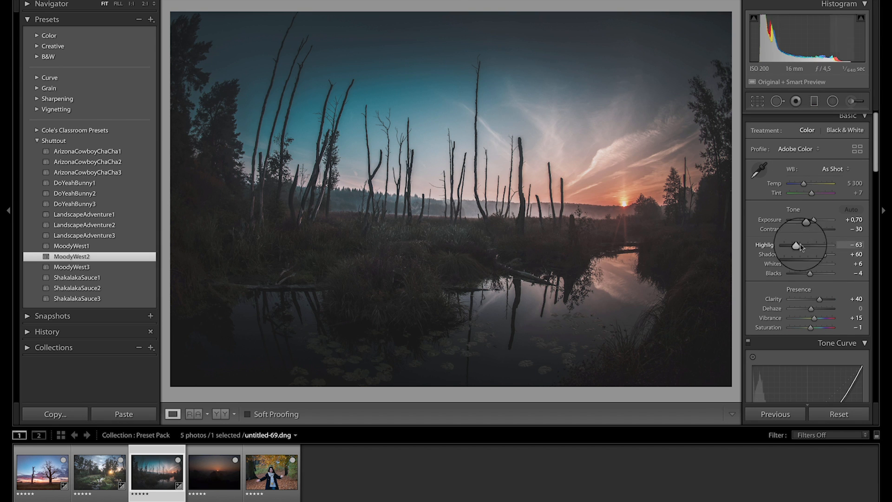
pyautogui.moveTo(813, 221); pyautogui.dragTo(817, 223)
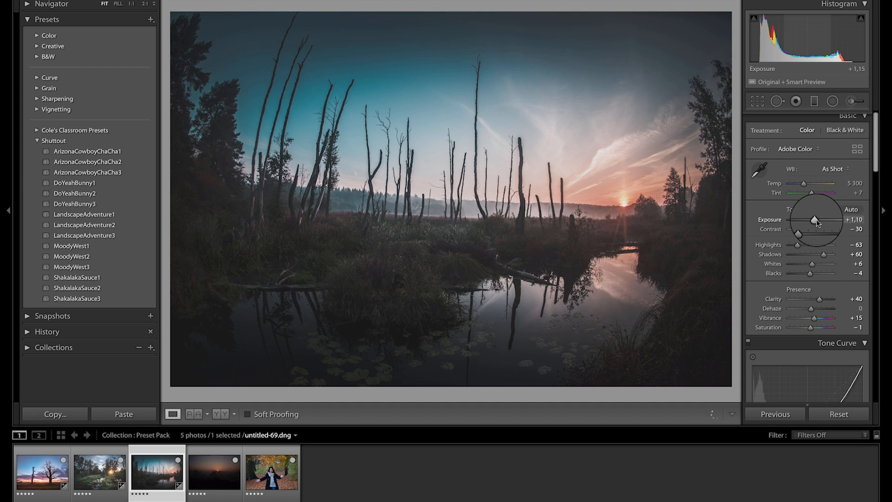
# Step: Brighten the swamp foreground with a graduated filter rising from the bottom edge, Exposure 1,34 and Shadows about 42, and compare with the original
pyautogui.click(812, 105)
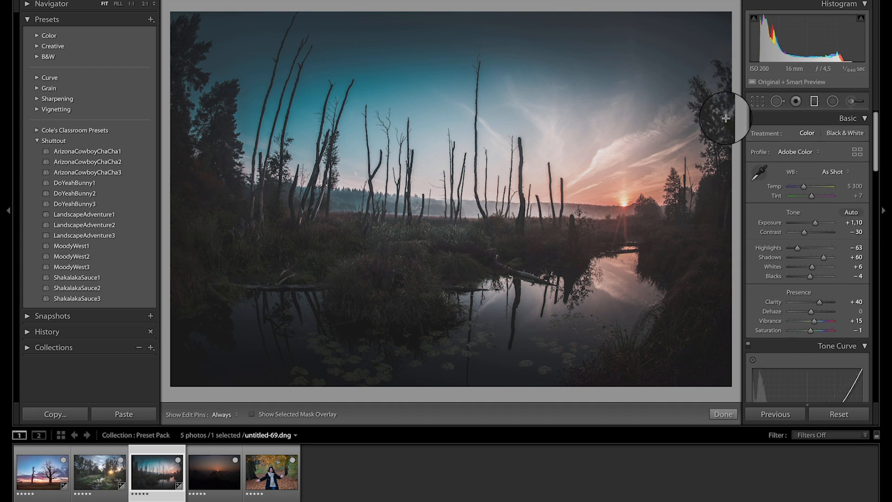
pyautogui.moveTo(445, 384); pyautogui.dragTo(450, 212)
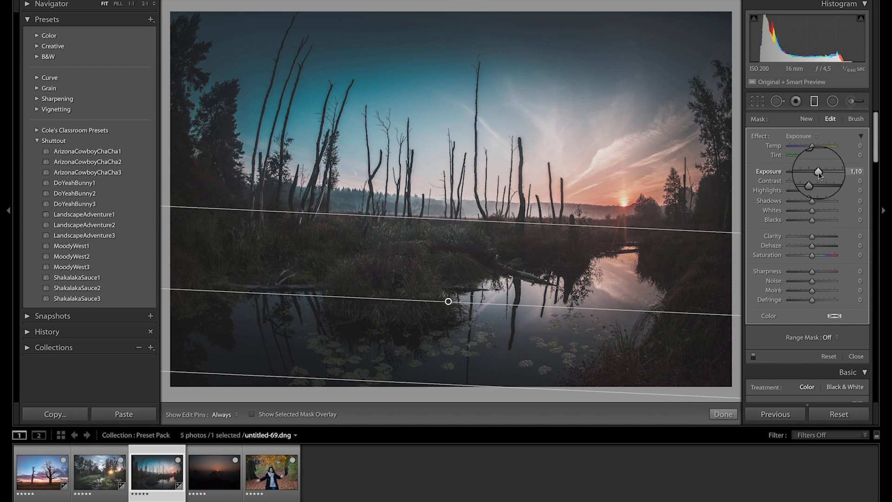
pyautogui.moveTo(821, 175); pyautogui.dragTo(821, 203)
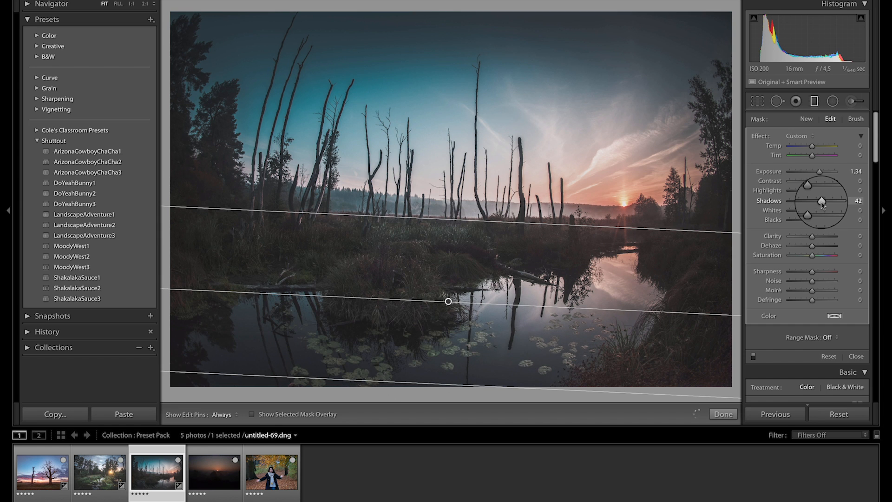
pyautogui.moveTo(449, 301); pyautogui.dragTo(444, 282)
pyautogui.click(724, 414)
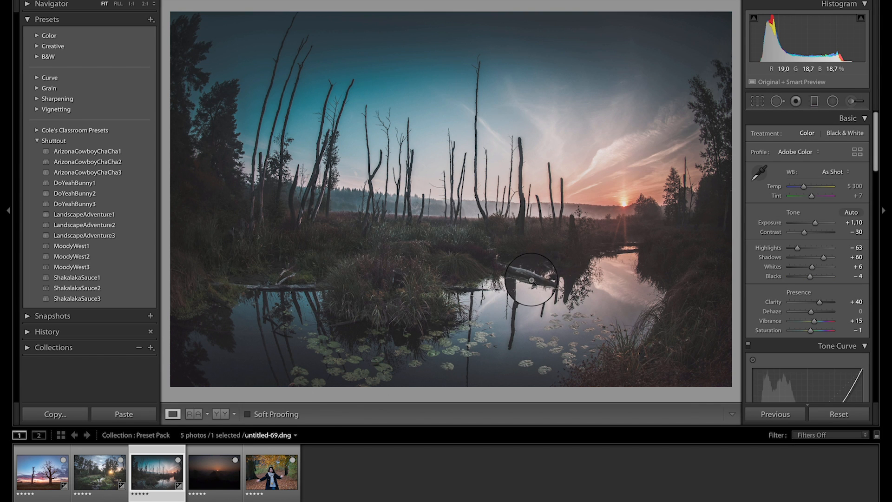
pyautogui.press('\\')
pyautogui.press('\\')
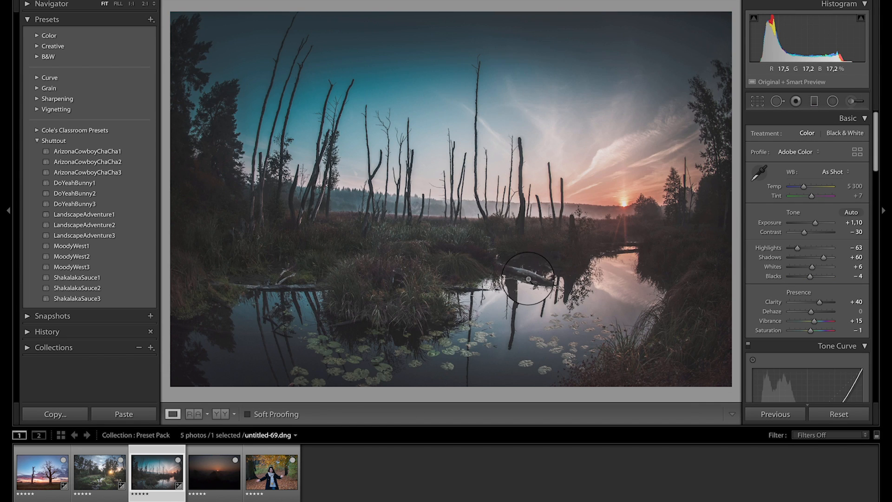
# Step: Apply the DoYeahBunny1 preset to the misty sunrise photo and straighten it along the horizon to an angle of -1,34
pyautogui.click(210, 471)
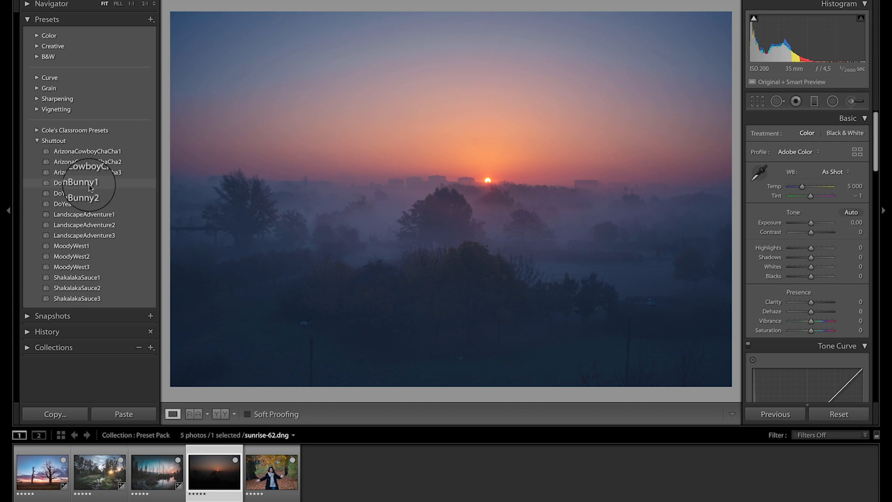
pyautogui.click(90, 183)
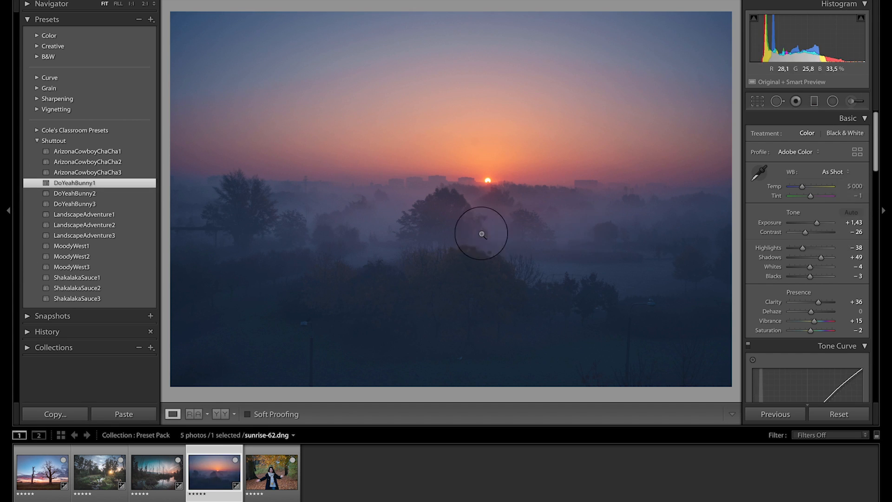
pyautogui.click(757, 100)
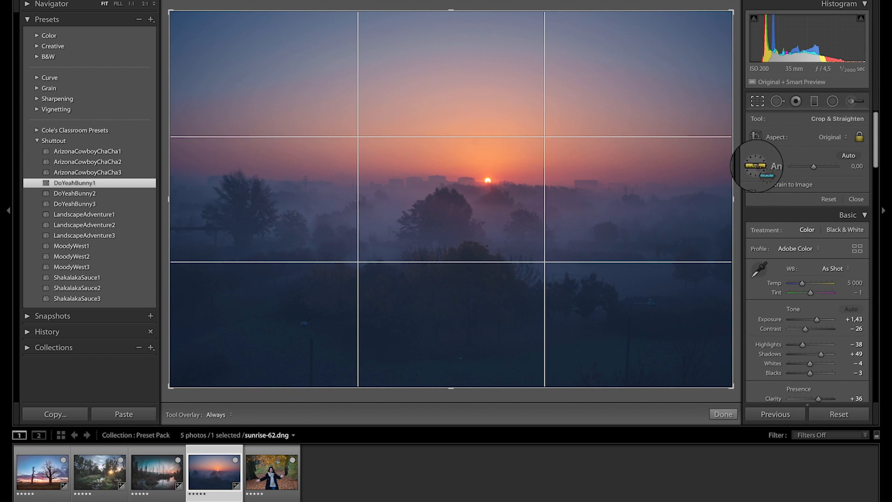
pyautogui.click(756, 166)
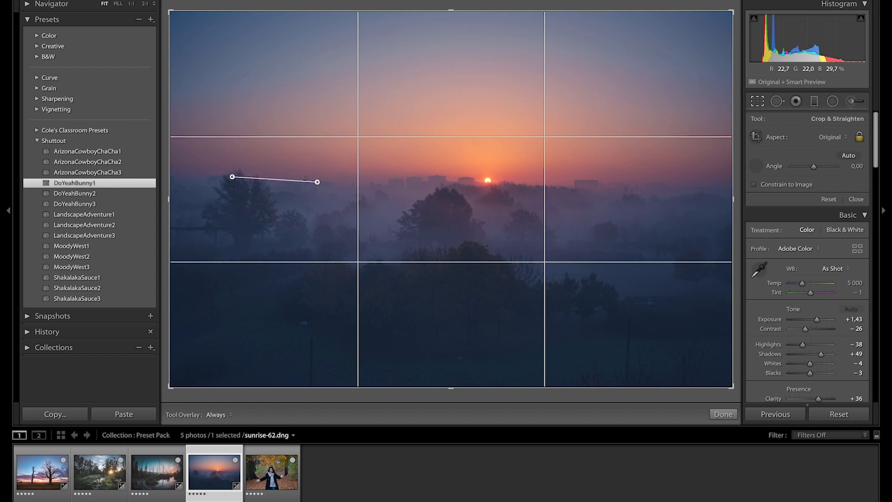
pyautogui.moveTo(587, 189); pyautogui.dragTo(689, 187)
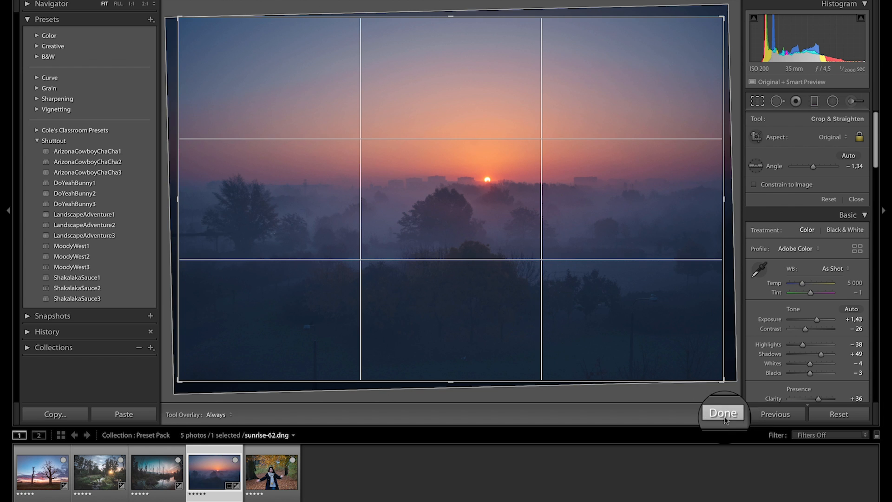
pyautogui.click(722, 414)
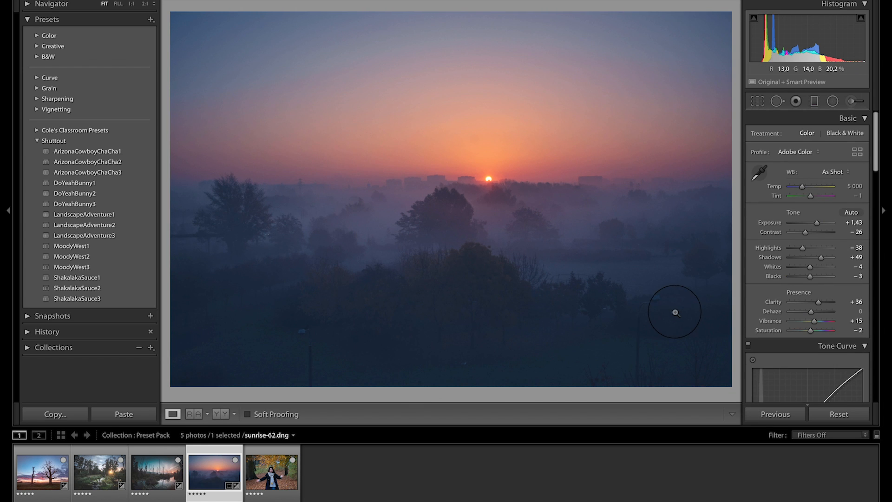
# Step: Set the sunrise photo's Shadows to +89, Exposure to +1,45 and Contrast to +8, and compare it with the original
pyautogui.moveTo(821, 257); pyautogui.dragTo(829, 256)
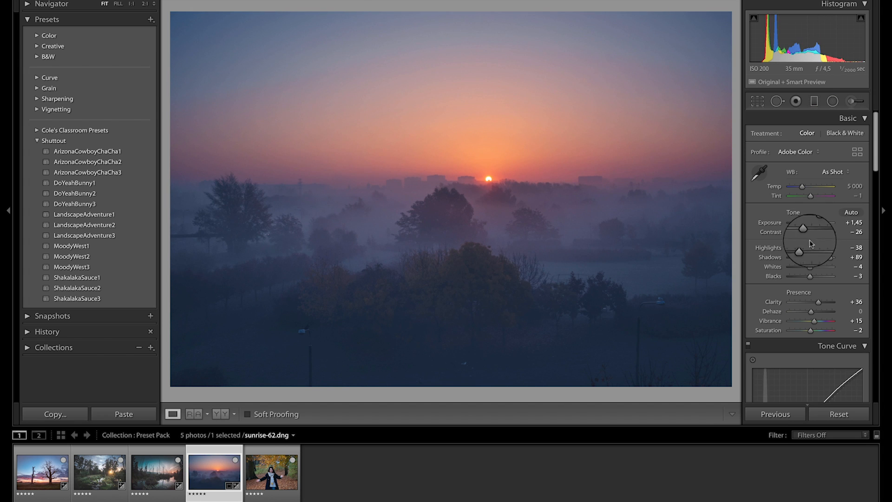
pyautogui.moveTo(807, 236); pyautogui.dragTo(812, 233)
pyautogui.press('\\')
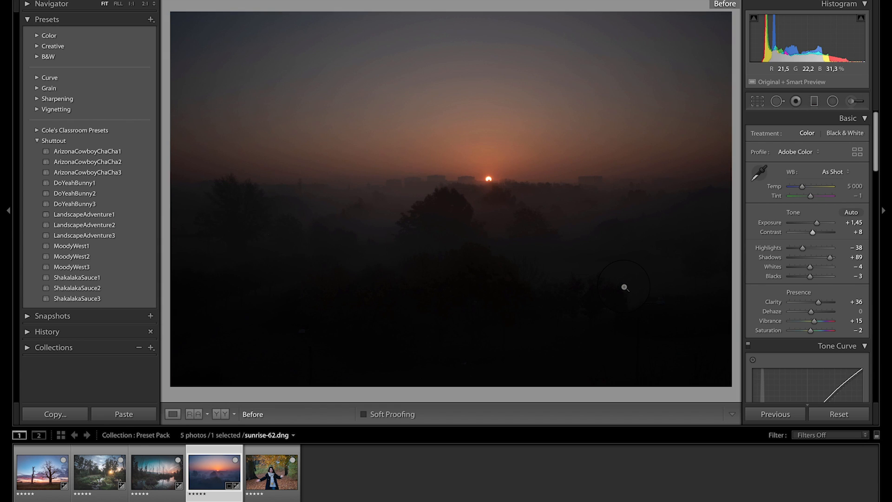
pyautogui.press('\\')
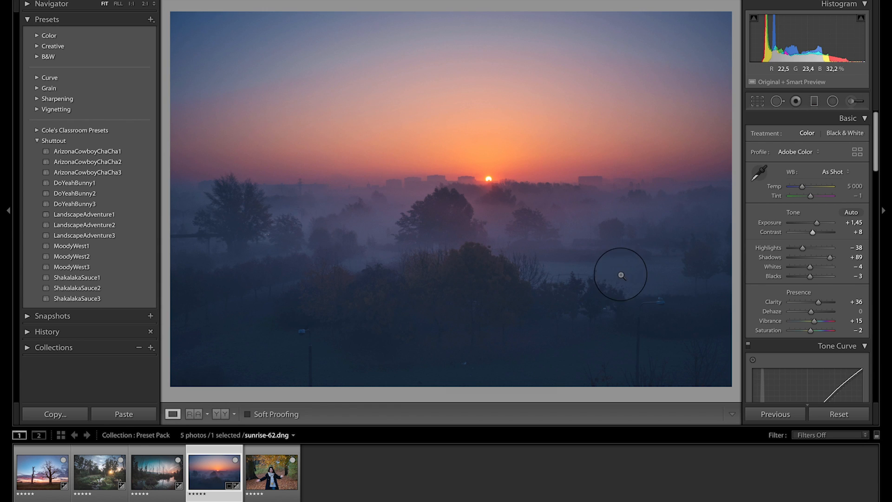
# Step: Apply the ArizonaCowboyChaCha1 preset to the autumn portrait, set Shadows +45, Blacks -35 and Contrast +1, and compare with the original
pyautogui.click(271, 472)
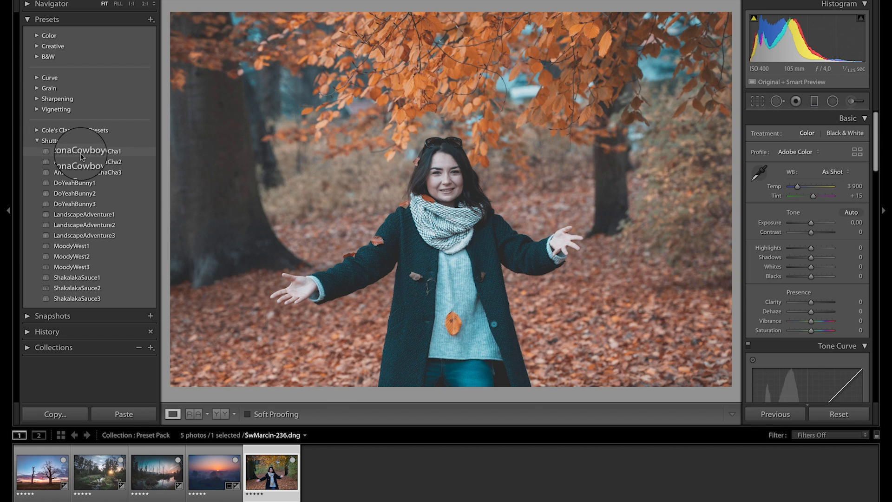
pyautogui.click(86, 151)
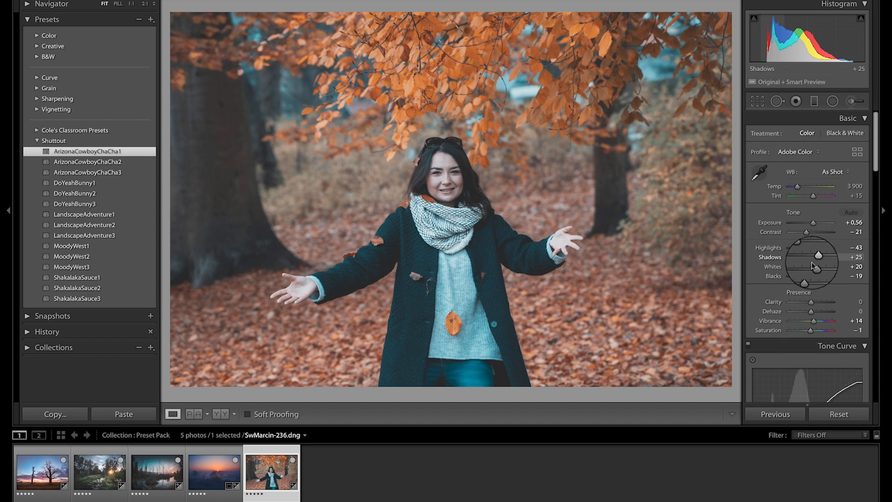
pyautogui.moveTo(808, 277); pyautogui.dragTo(820, 259)
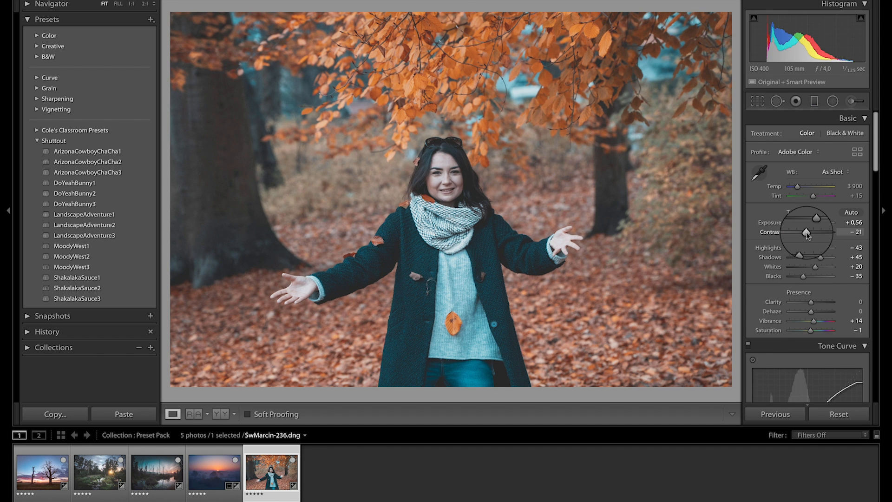
pyautogui.click(810, 234)
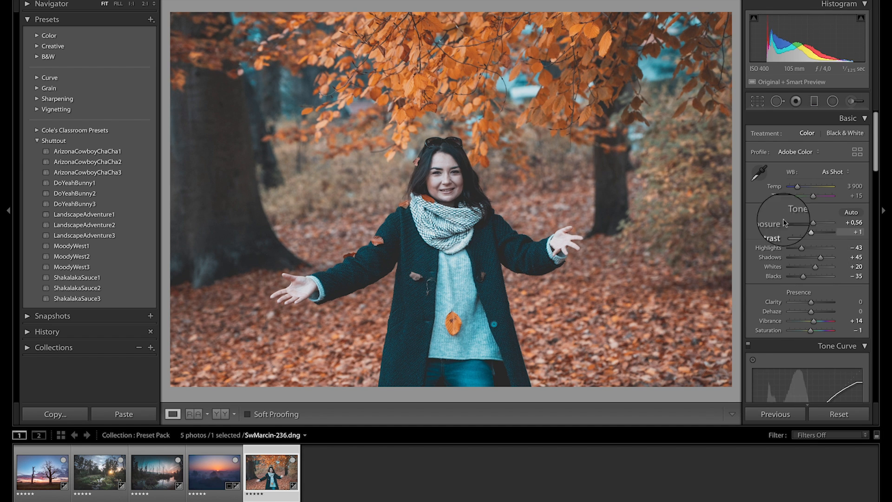
pyautogui.press('\\')
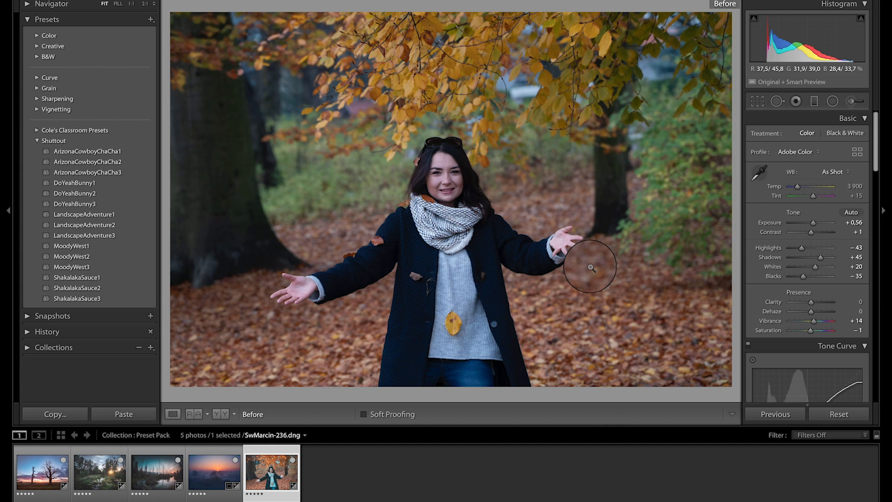
pyautogui.press('\\')
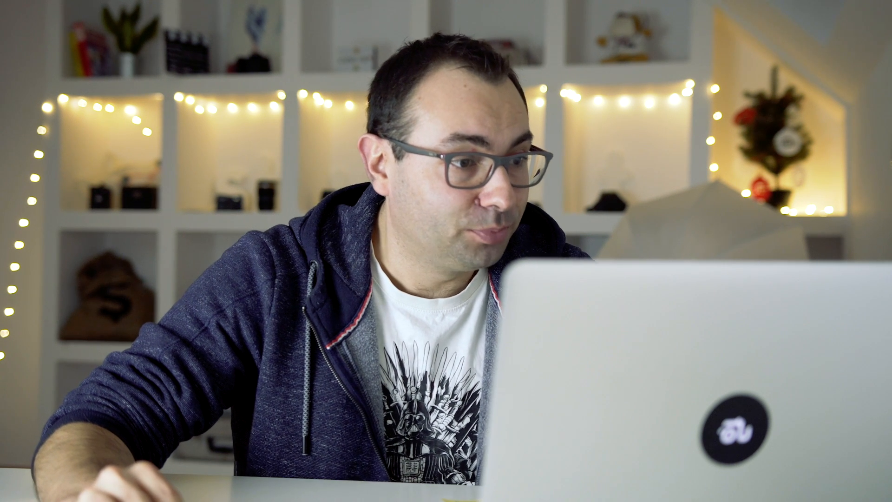
# Step: Review the before and after versions of all five edited photos in order, from the two trees to the autumn portrait
pyautogui.click(35, 467)
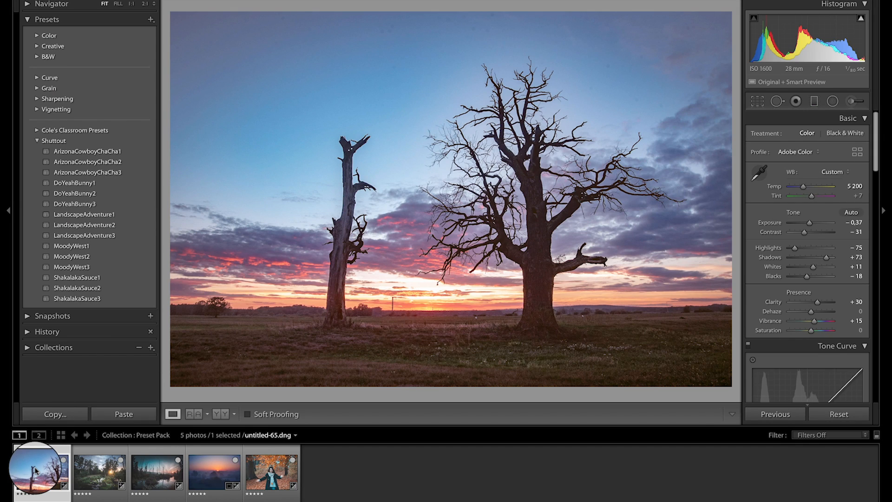
pyautogui.press('\\')
pyautogui.press('\\')
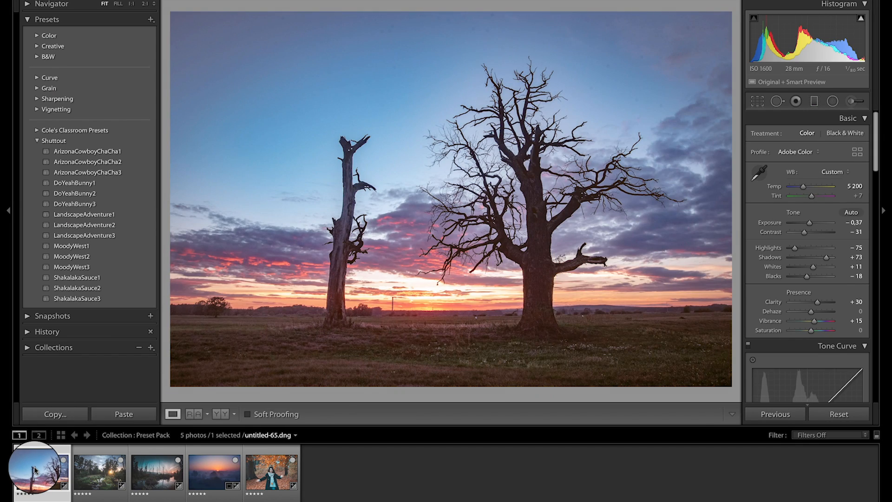
pyautogui.click(94, 476)
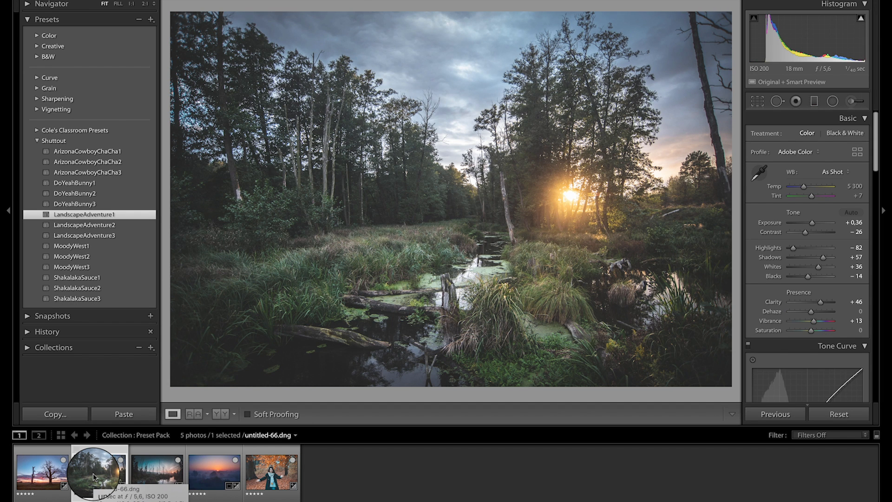
pyautogui.press('\\')
pyautogui.press('\\')
pyautogui.click(150, 472)
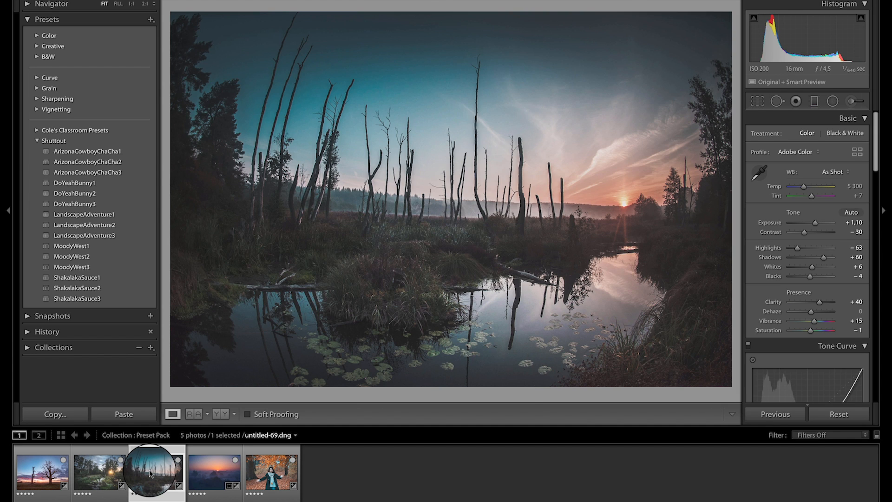
pyautogui.press('\\')
pyautogui.press('\\')
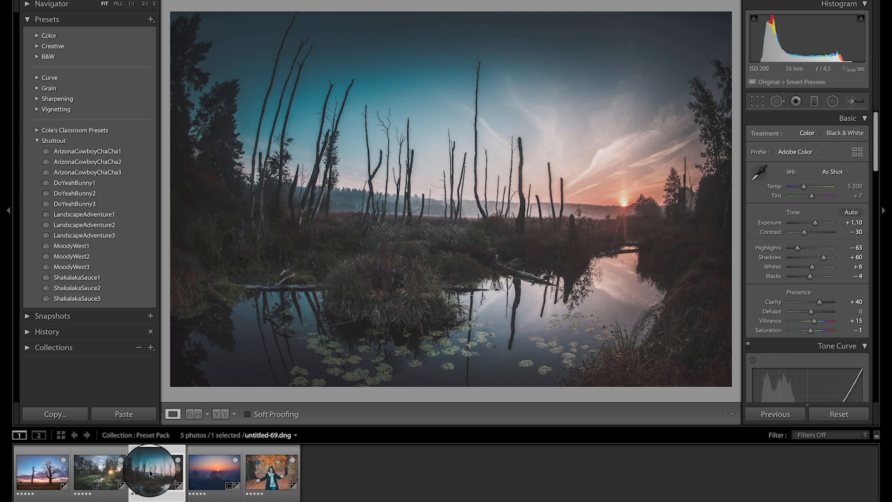
pyautogui.click(204, 469)
pyautogui.press('\\')
pyautogui.press('\\')
pyautogui.click(268, 471)
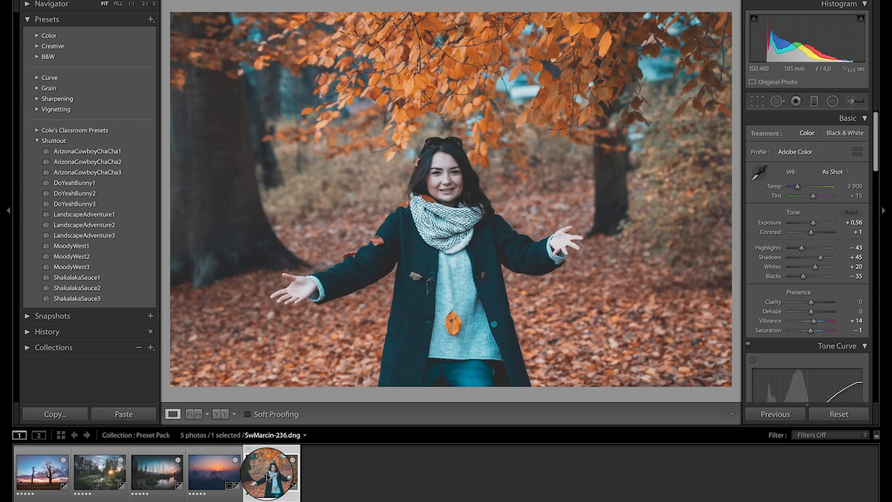
pyautogui.press('\\')
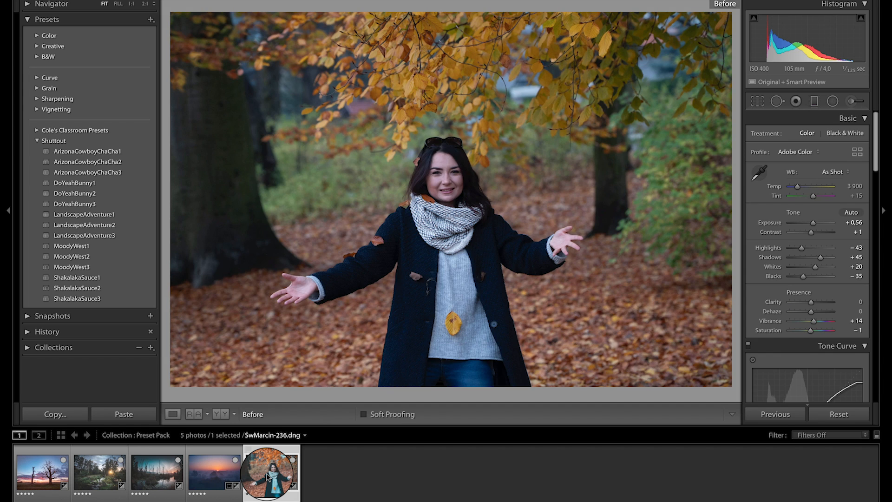
pyautogui.press('\\')
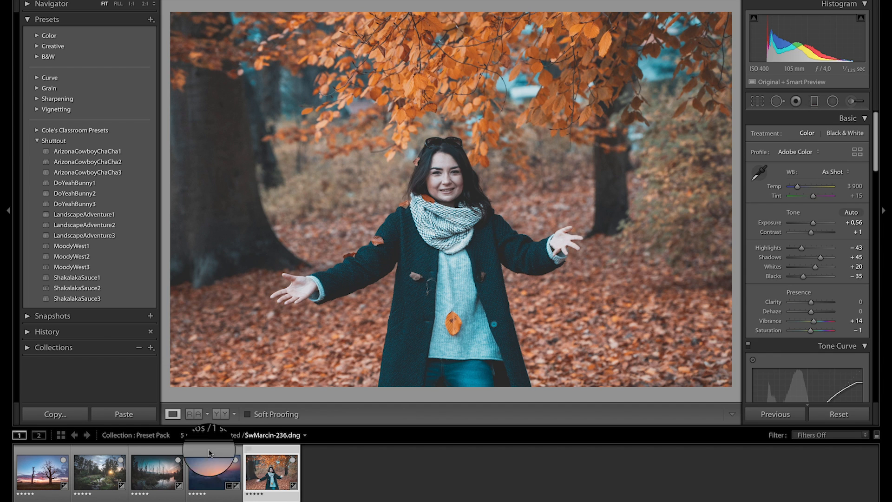